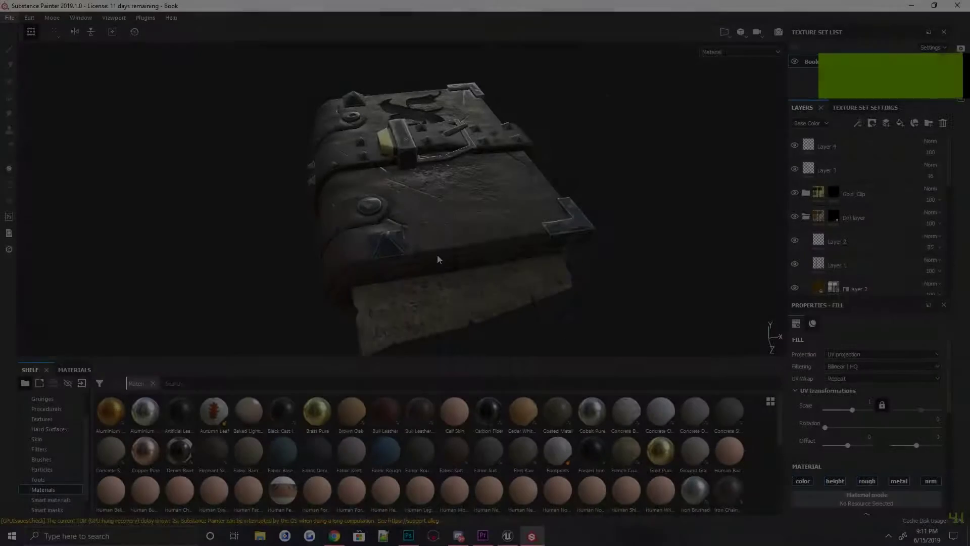
pyautogui.keyDown('alt'); pyautogui.moveTo(499, 242); pyautogui.dragTo(435, 281); pyautogui.keyUp('alt')
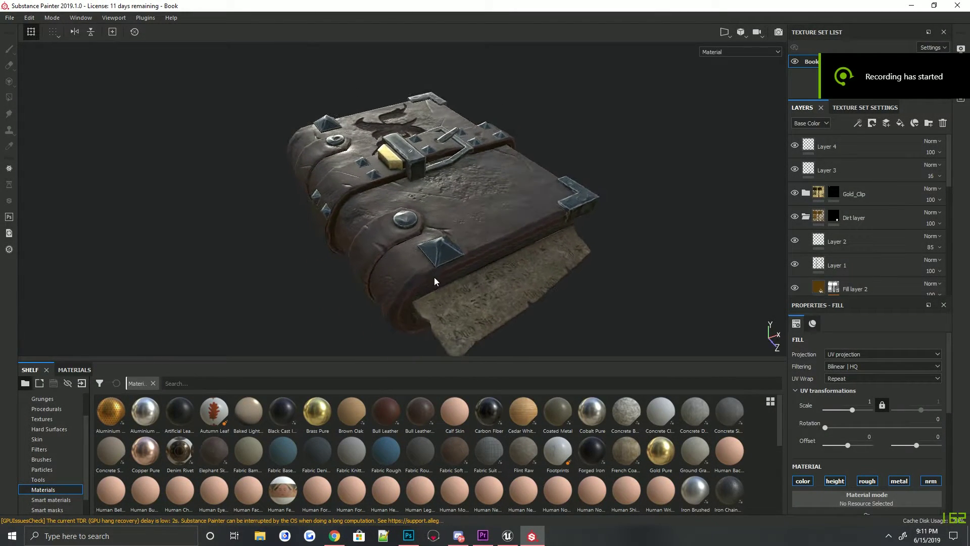
pyautogui.keyDown('alt'); pyautogui.moveTo(626, 307); pyautogui.dragTo(311, 223); pyautogui.keyUp('alt')
pyautogui.scroll(-3, 311, 222)
pyautogui.keyDown('alt'); pyautogui.moveTo(310, 223); pyautogui.dragTo(329, 197, button='middle'); pyautogui.keyUp('alt')
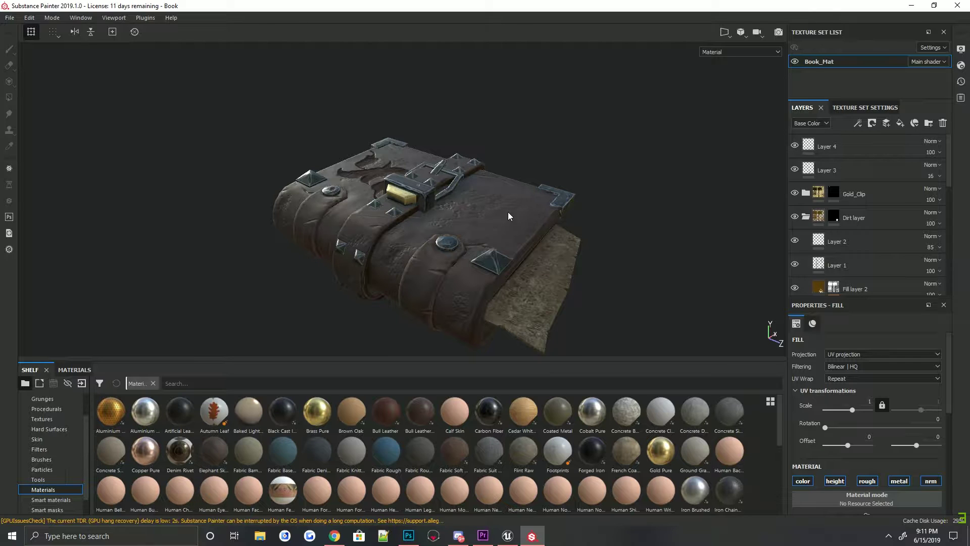
pyautogui.keyDown('alt'); pyautogui.moveTo(496, 199); pyautogui.dragTo(460, 213); pyautogui.keyUp('alt')
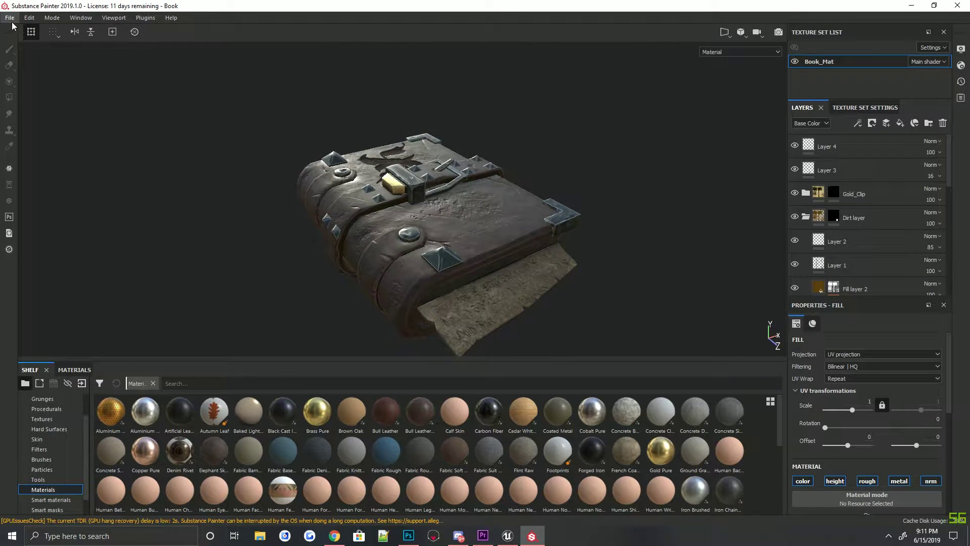
pyautogui.keyDown('alt'); pyautogui.moveTo(499, 240); pyautogui.dragTo(627, 242); pyautogui.keyUp('alt')
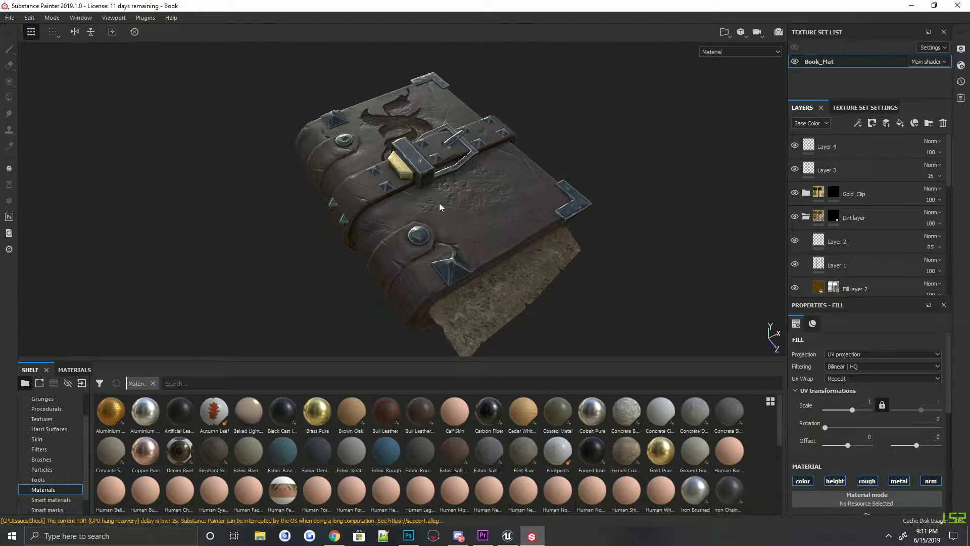
# Step: Start a texture export for the book using the Unreal Engine 4 (Packed) configuration
pyautogui.click(10, 19)
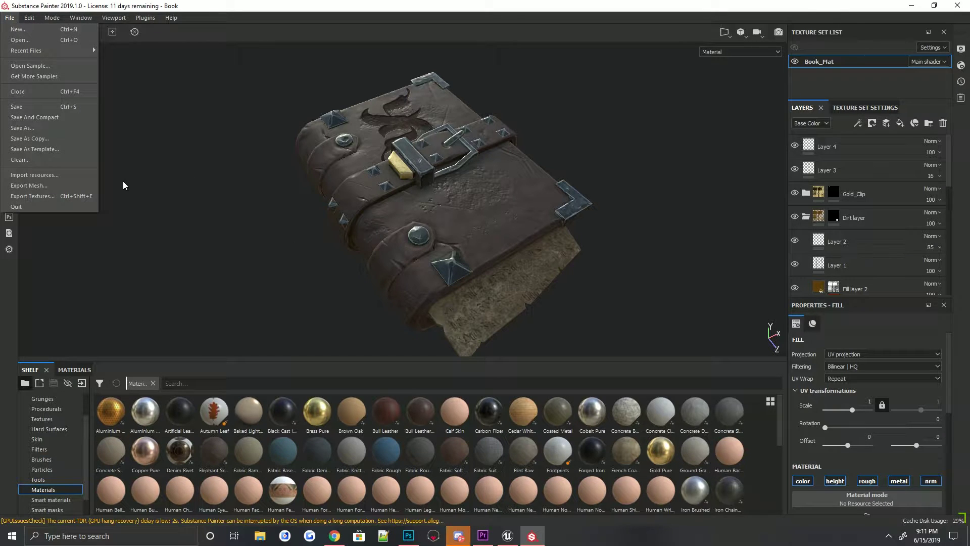
pyautogui.click(84, 197)
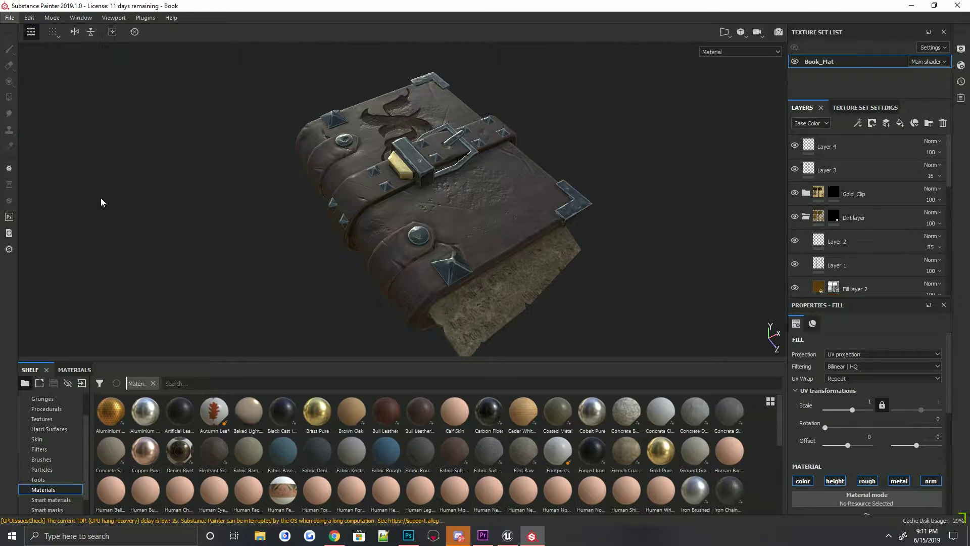
pyautogui.click(308, 133)
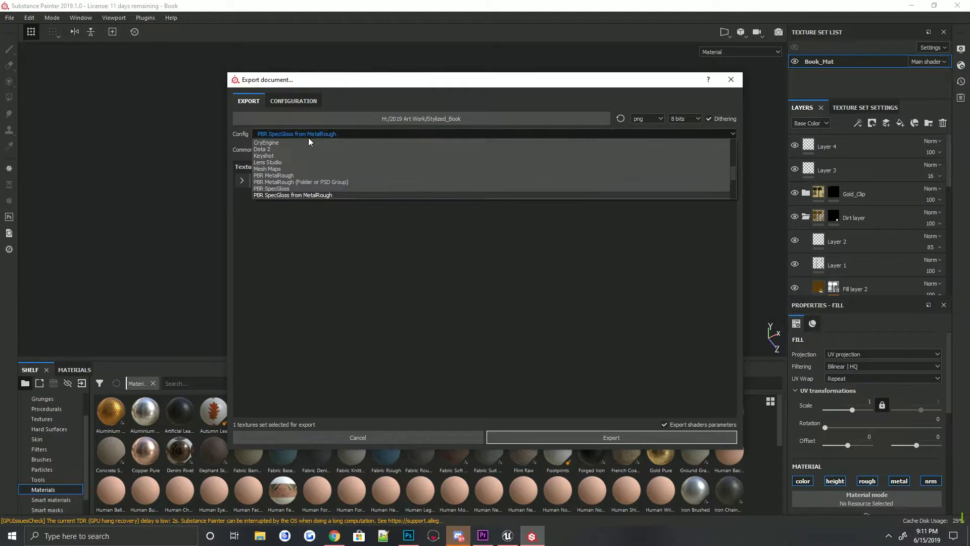
pyautogui.scroll(-2, 299, 171)
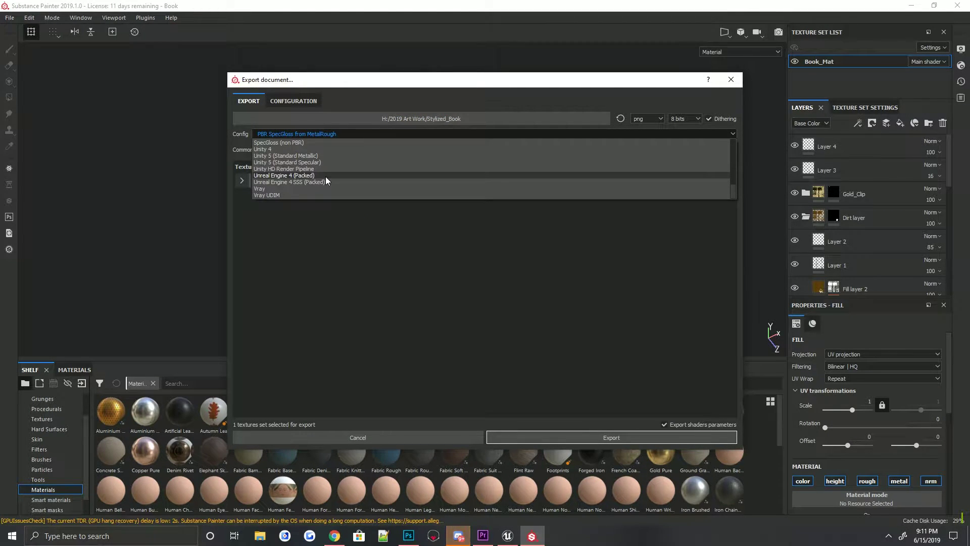
pyautogui.click(326, 177)
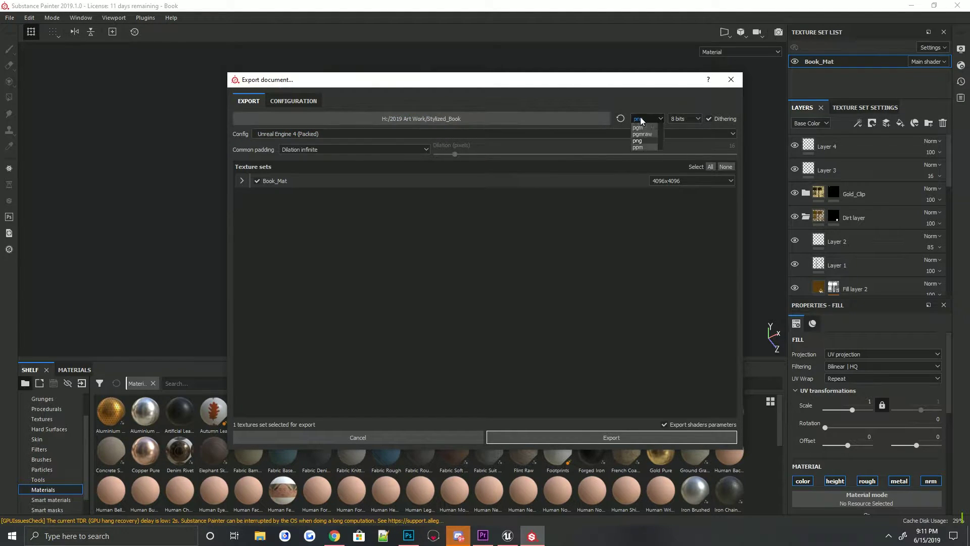
# Step: Set the export file format to targa and export the Book_Mat textures
pyautogui.scroll(-5, 648, 171)
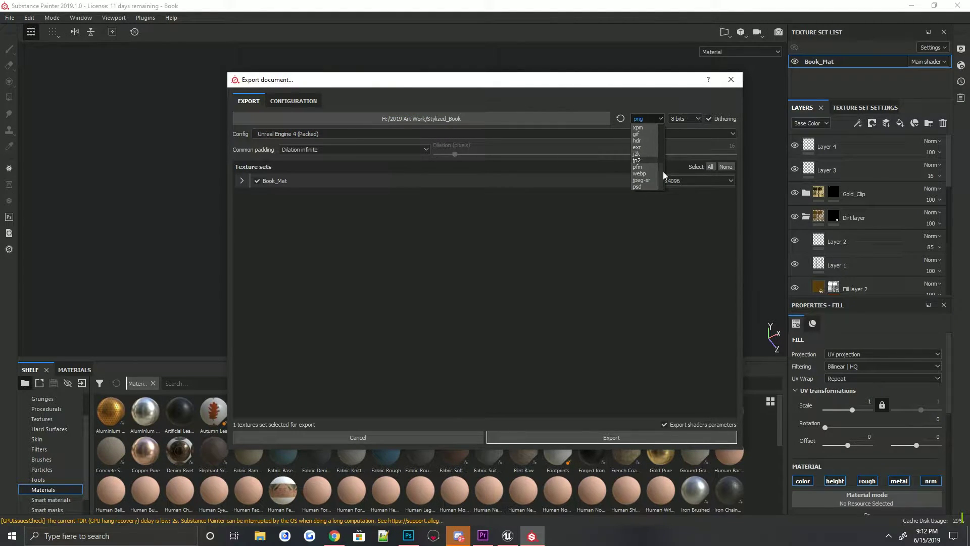
pyautogui.scroll(1, 663, 167)
pyautogui.click(643, 128)
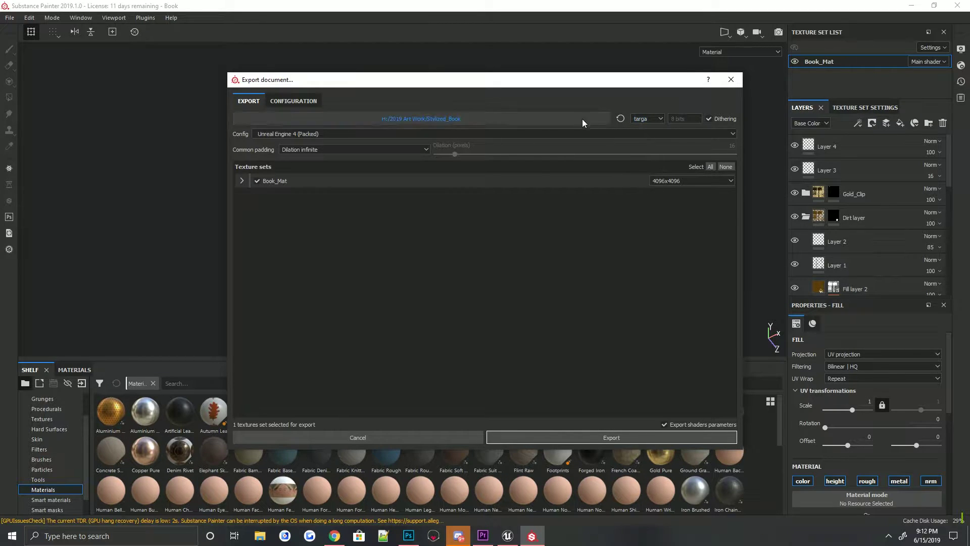
pyautogui.click(609, 438)
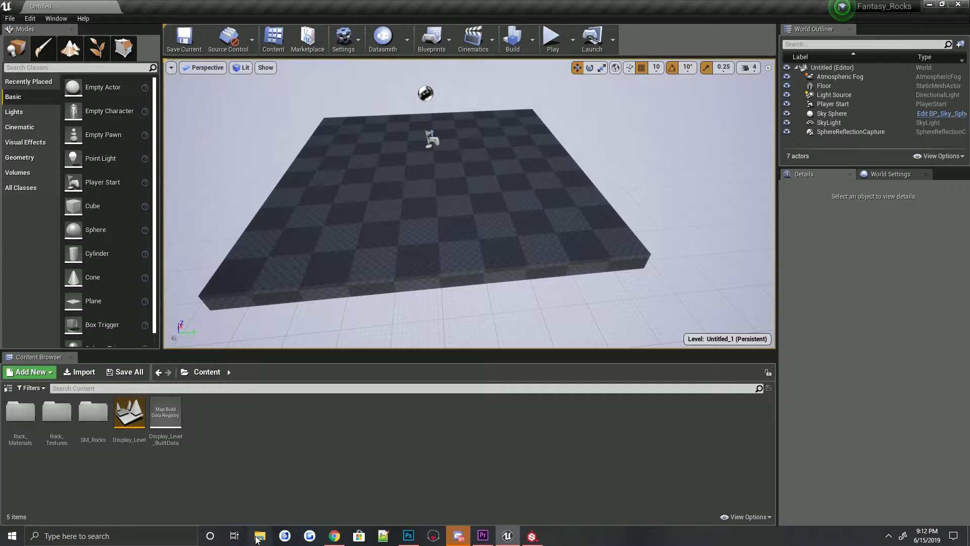
# Step: In Unreal Engine, bring StylizedBook_lp.fbx from the 2019 Art Work folder into the project's Content folder
pyautogui.press('super+e')
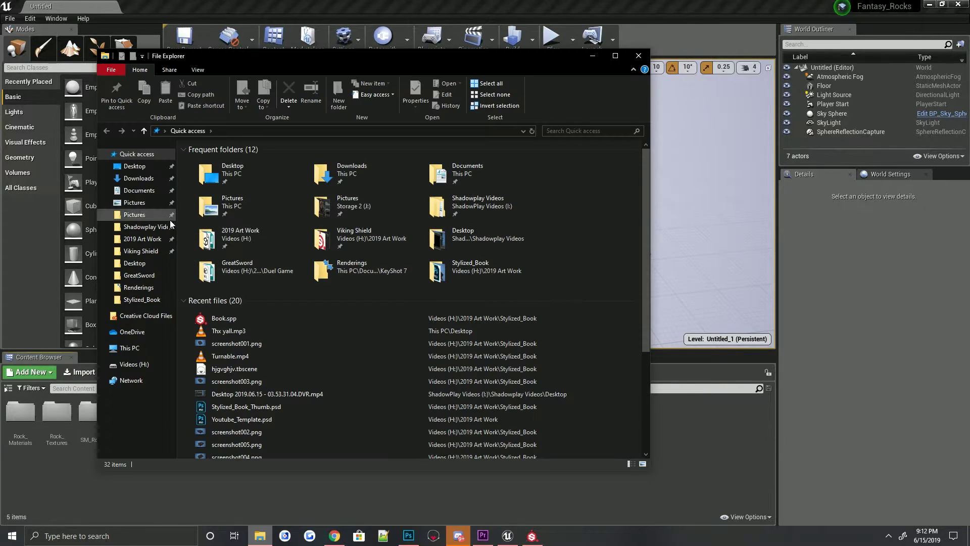
pyautogui.click(141, 299)
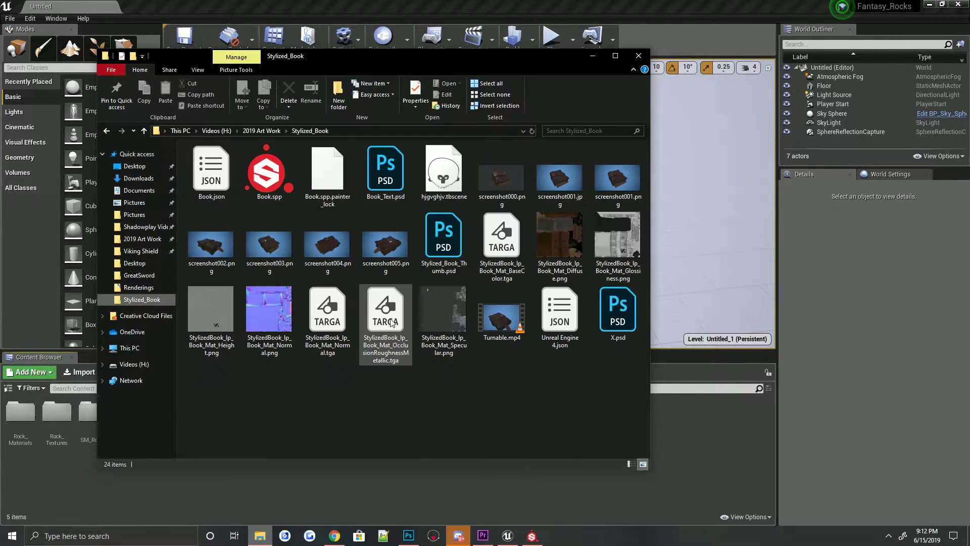
pyautogui.click(251, 130)
pyautogui.scroll(-5, 433, 326)
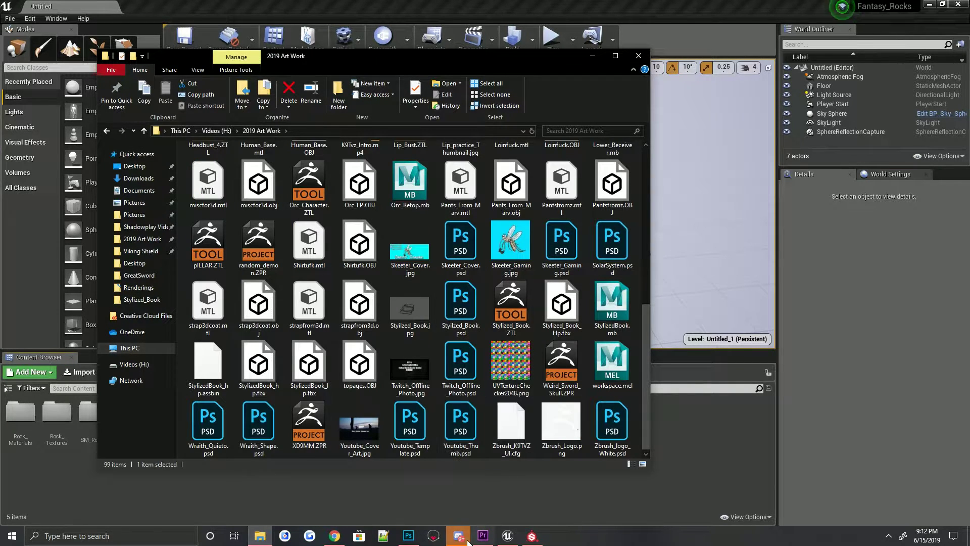
pyautogui.click(259, 367)
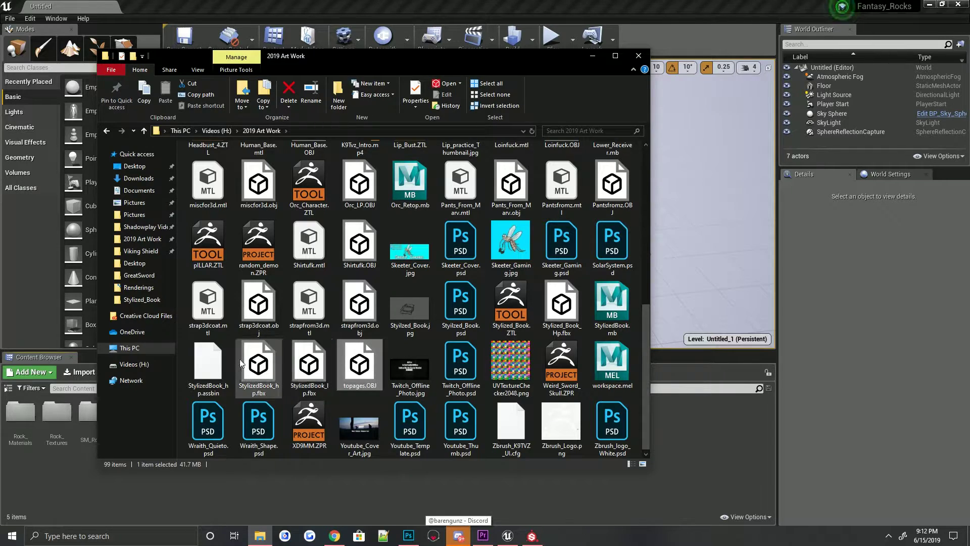
pyautogui.moveTo(303, 367); pyautogui.dragTo(441, 474)
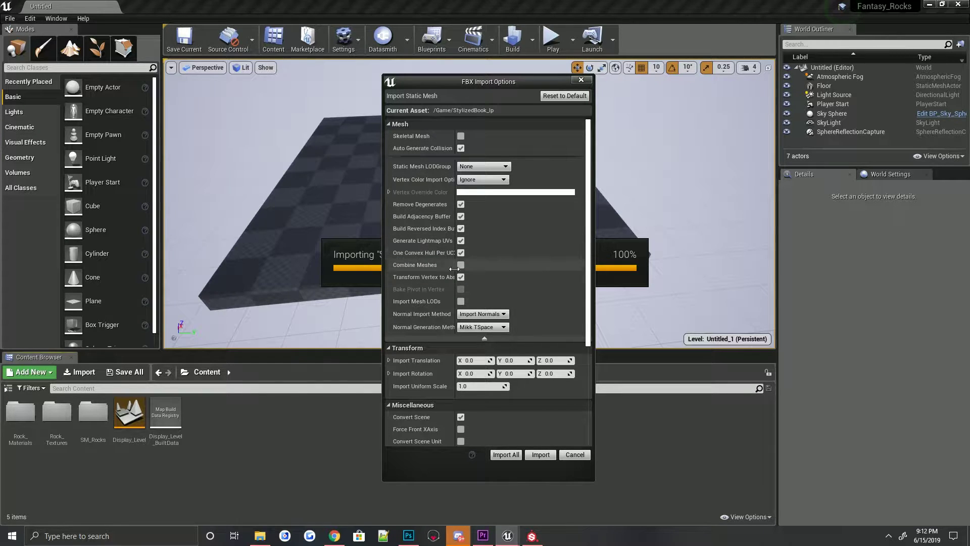
# Step: Import StylizedBook_lp as a static mesh with the current FBX options and close the message log
pyautogui.click(483, 339)
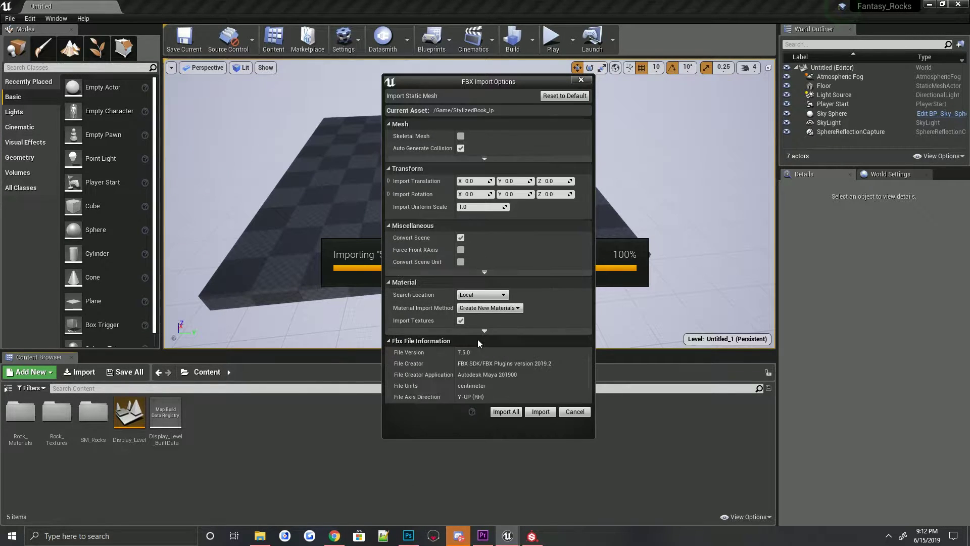
pyautogui.click(478, 157)
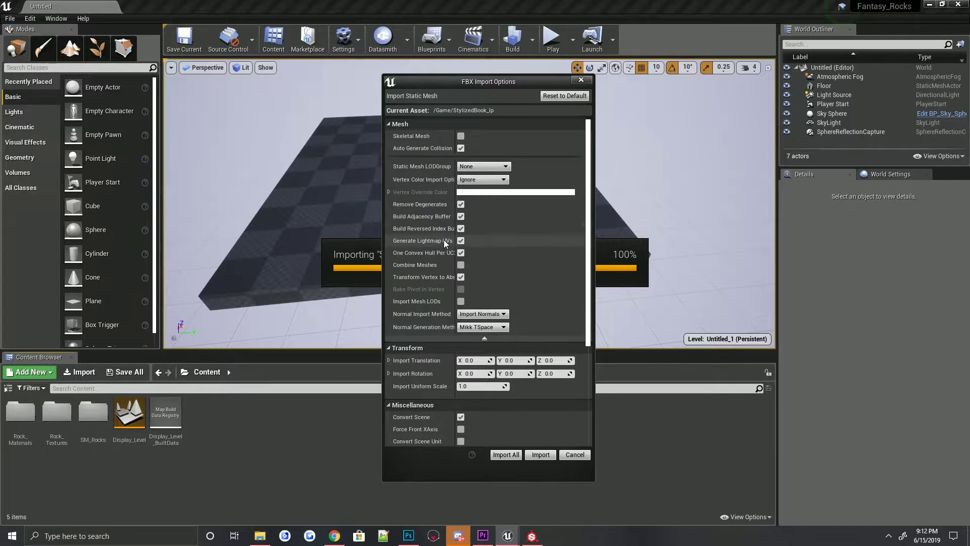
pyautogui.click(537, 455)
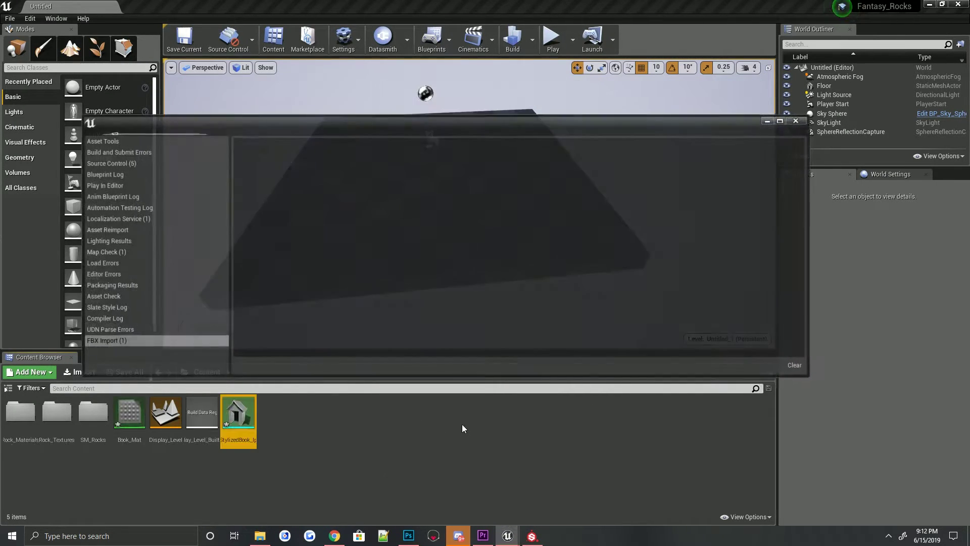
pyautogui.click(796, 121)
pyautogui.click(252, 418)
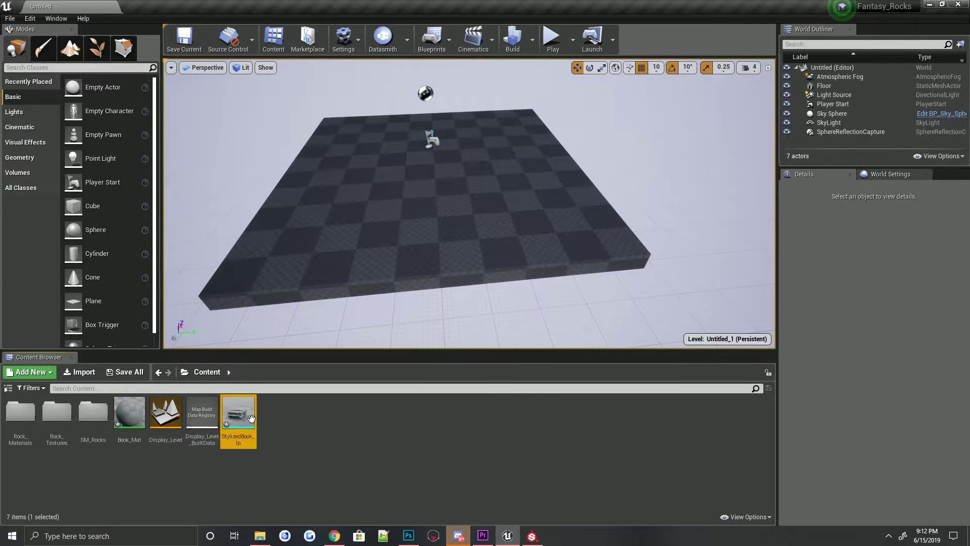
pyautogui.moveTo(251, 419); pyautogui.dragTo(399, 252)
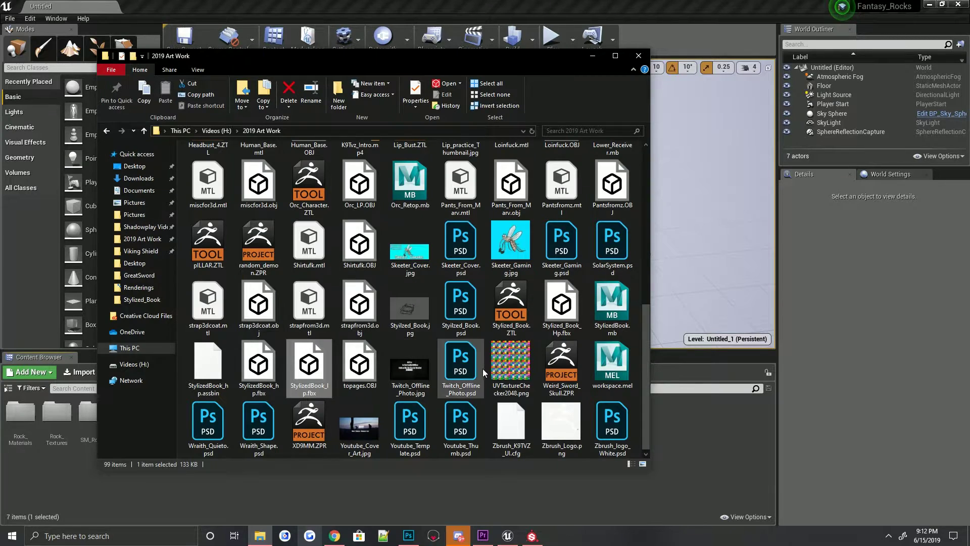
# Step: Import the book's BaseColor, Normal and OcclusionRoughnessMetallic TGA textures from the Stylized_Book folder into the Content folder
pyautogui.scroll(8, 460, 354)
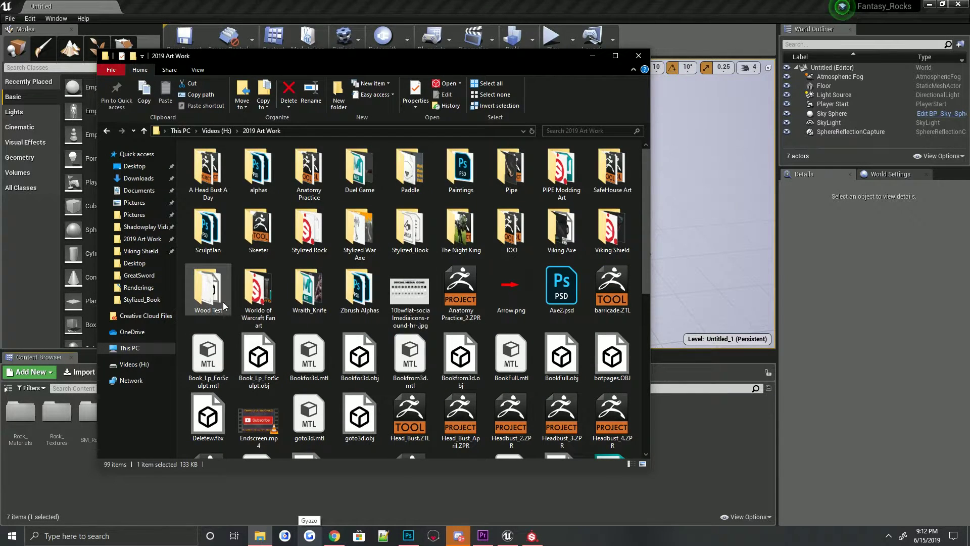
pyautogui.doubleClick(408, 249)
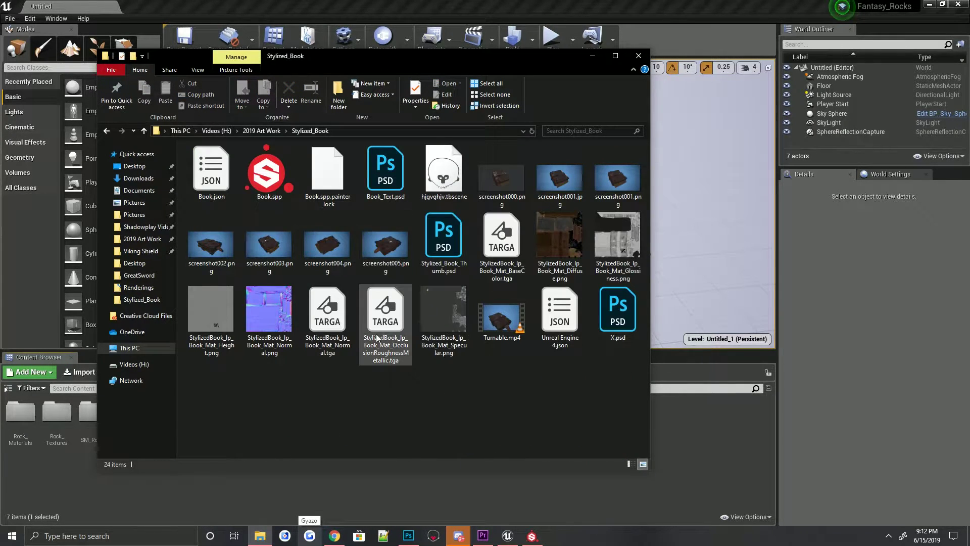
pyautogui.click(347, 325)
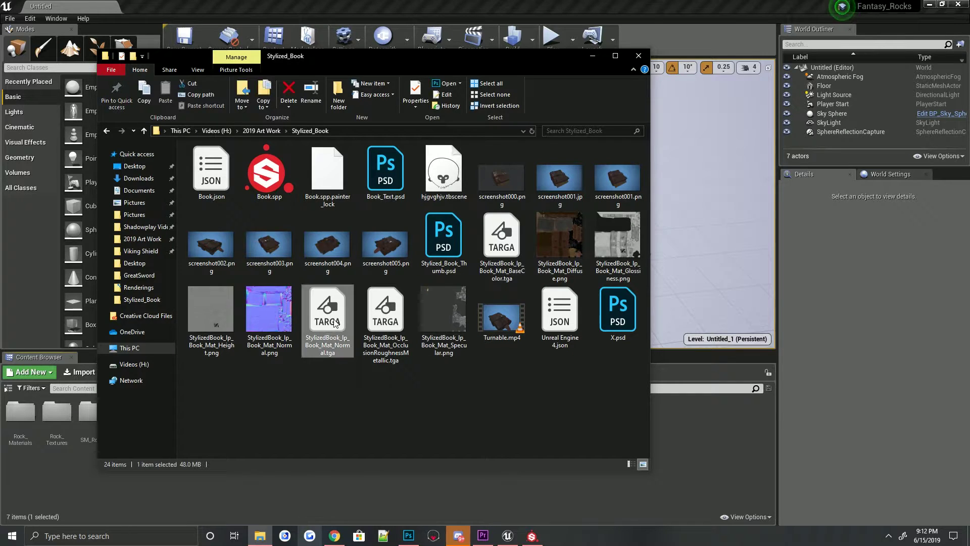
pyautogui.keyDown('ctrl'); pyautogui.click(386, 316); pyautogui.keyUp('ctrl')
pyautogui.keyDown('ctrl'); pyautogui.click(501, 253); pyautogui.keyUp('ctrl')
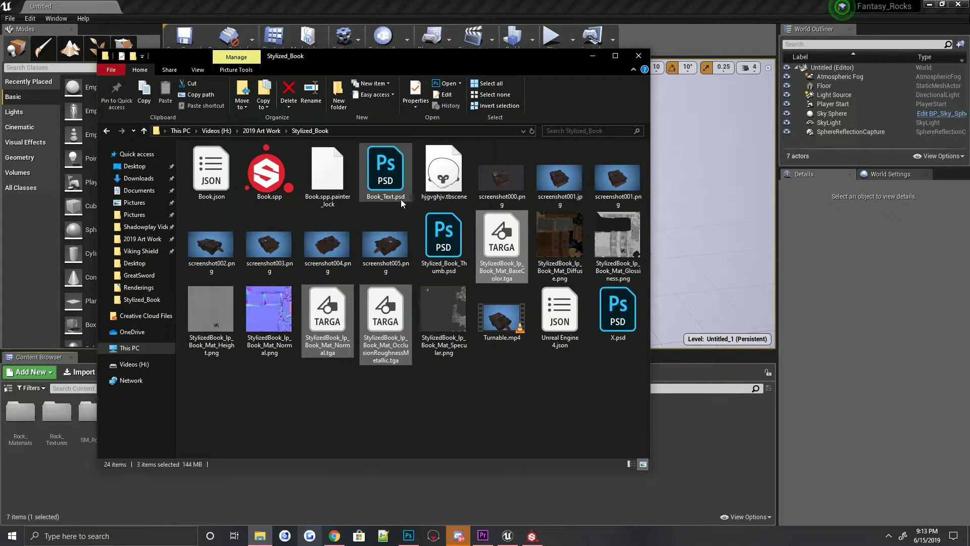
pyautogui.moveTo(518, 258); pyautogui.dragTo(407, 502)
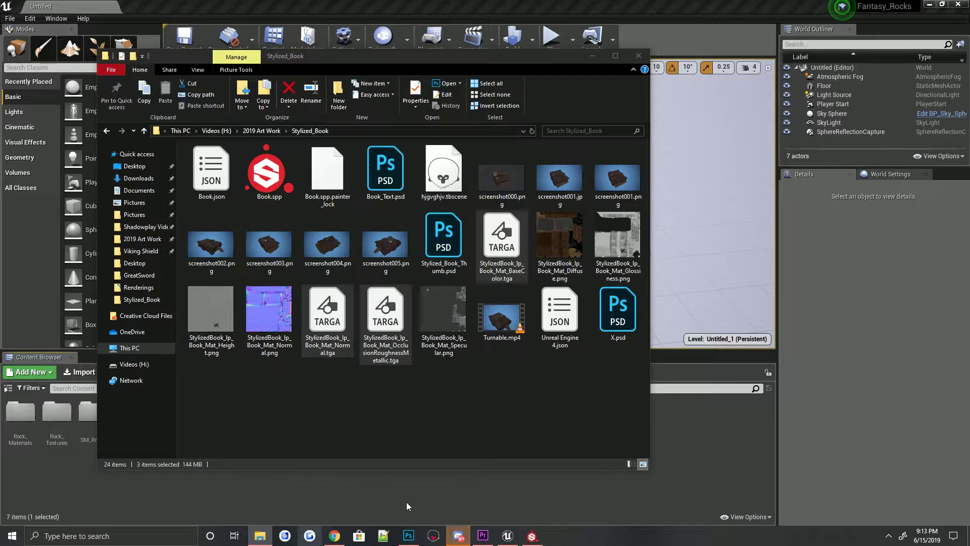
pyautogui.click(595, 55)
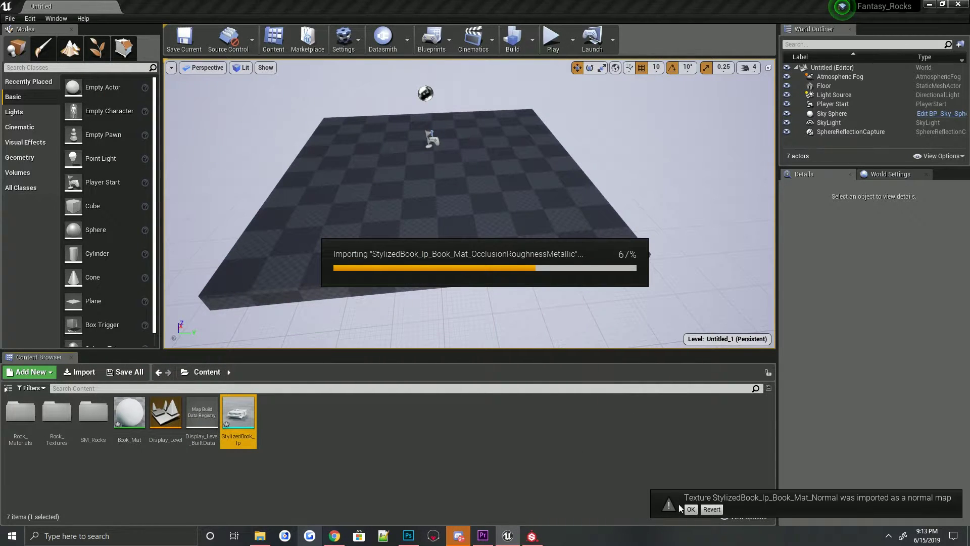
# Step: Open the imported OcclusionRoughnessMetallic texture for editing
pyautogui.click(510, 430)
pyautogui.moveTo(342, 412)
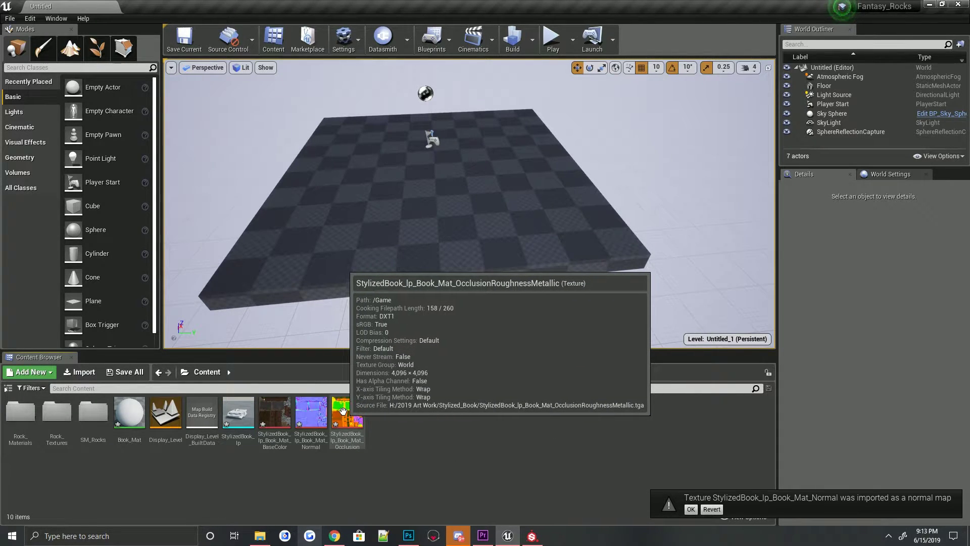
pyautogui.doubleClick(343, 411)
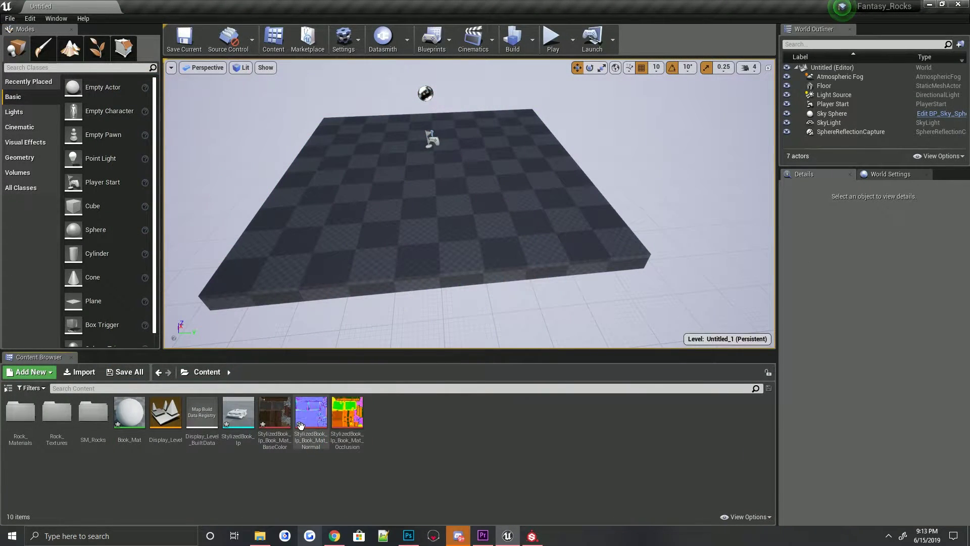
# Step: Open the StylizedBook_lp mesh and the Book_Mat material, with the editor window reduced so the imported textures stay reachable
pyautogui.doubleClick(238, 412)
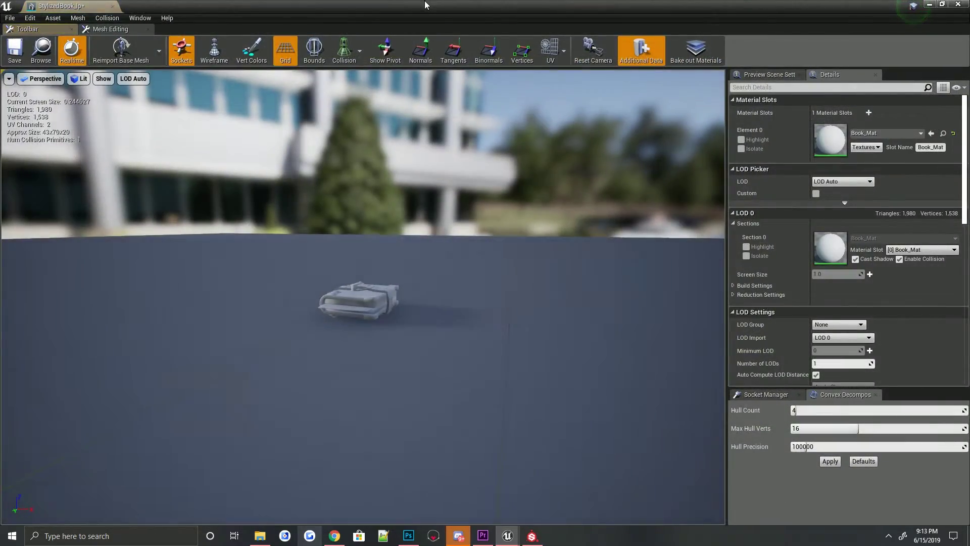
pyautogui.doubleClick(424, 1)
pyautogui.doubleClick(129, 412)
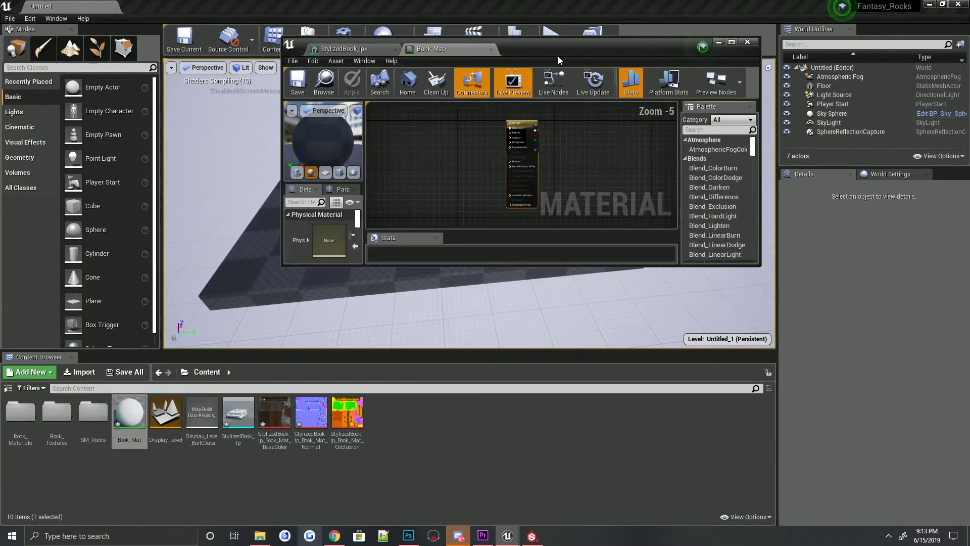
pyautogui.doubleClick(558, 58)
pyautogui.doubleClick(454, 5)
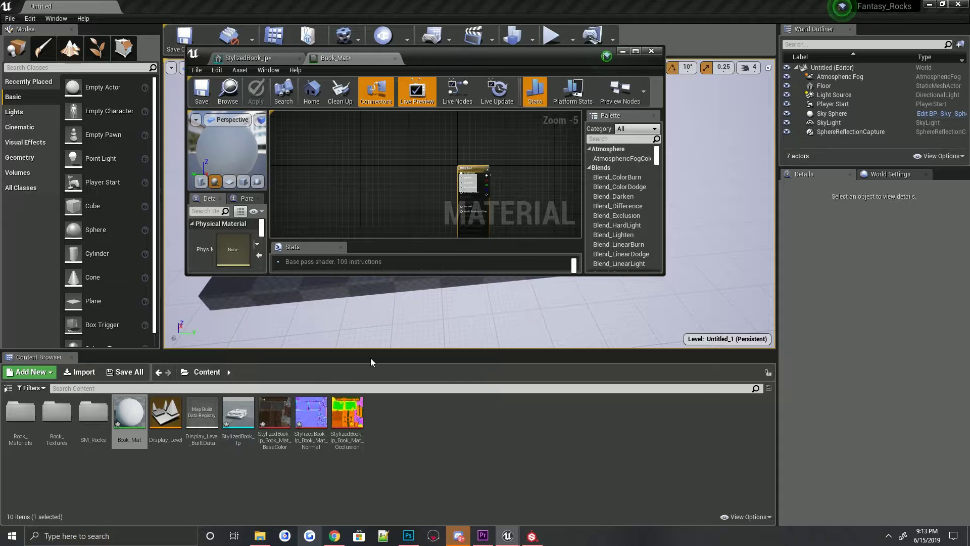
# Step: Add the BaseColor, Normal and OcclusionRoughnessMetallic textures to the Book_Mat graph as Texture Sample nodes and maximize the editor
pyautogui.click(278, 420)
pyautogui.keyDown('ctrl'); pyautogui.click(316, 420); pyautogui.keyUp('ctrl')
pyautogui.keyDown('ctrl'); pyautogui.click(347, 412); pyautogui.keyUp('ctrl')
pyautogui.moveTo(347, 412); pyautogui.dragTo(384, 209)
pyautogui.doubleClick(470, 61)
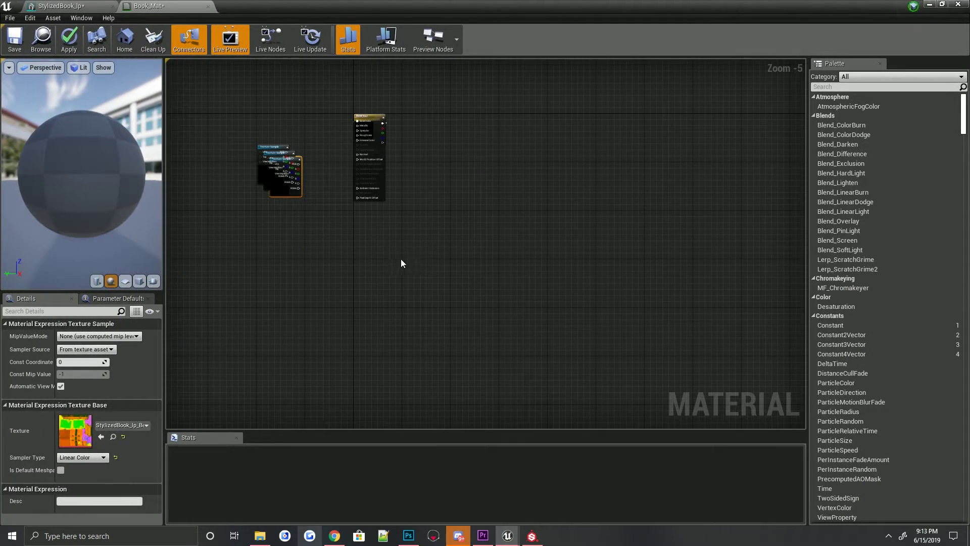
pyautogui.scroll(4, 291, 157)
pyautogui.moveTo(476, 146); pyautogui.dragTo(504, 220, button='right')
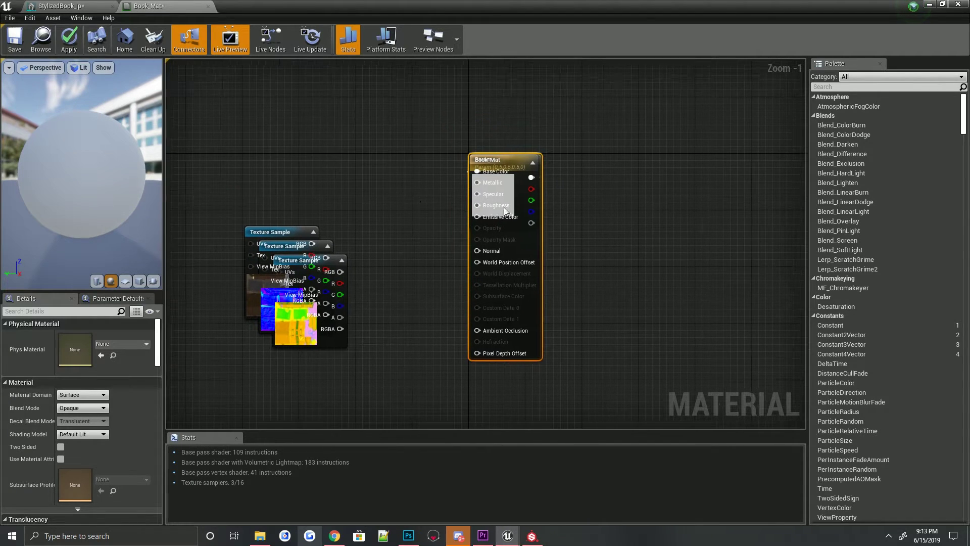
# Step: Move the Book_Mat result node clear of the overlapping parameter node and delete that stray parameter node
pyautogui.moveTo(505, 262); pyautogui.dragTo(587, 268)
pyautogui.click(522, 243)
pyautogui.moveTo(523, 244); pyautogui.dragTo(608, 259)
pyautogui.click(508, 198)
pyautogui.press('Delete')
pyautogui.moveTo(425, 268); pyautogui.dragTo(455, 290, button='right')
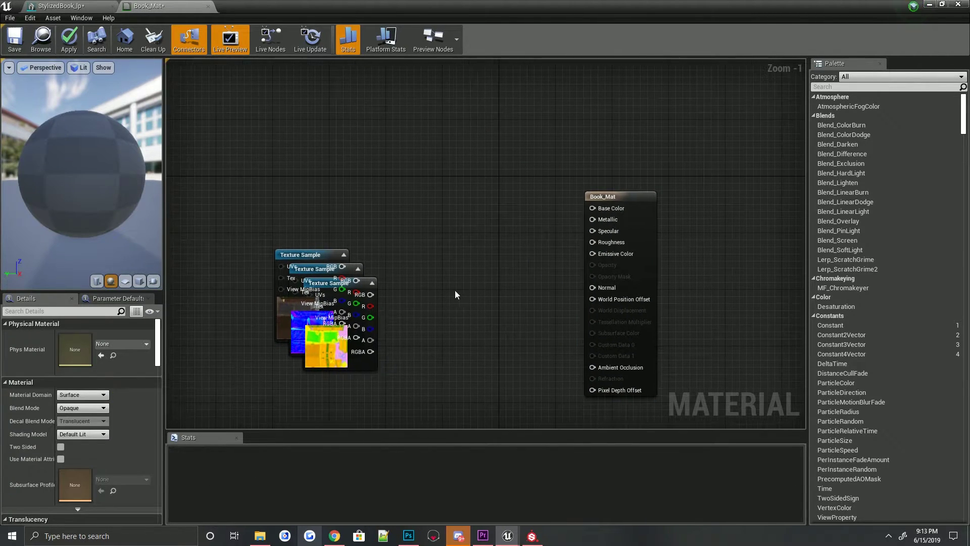
# Step: Spread the three overlapping Texture Sample nodes into a column with BaseColor first, OcclusionRoughnessMetallic second and Normal third
pyautogui.moveTo(356, 363); pyautogui.dragTo(497, 277)
pyautogui.moveTo(322, 324); pyautogui.dragTo(475, 372)
pyautogui.moveTo(301, 288); pyautogui.dragTo(412, 152)
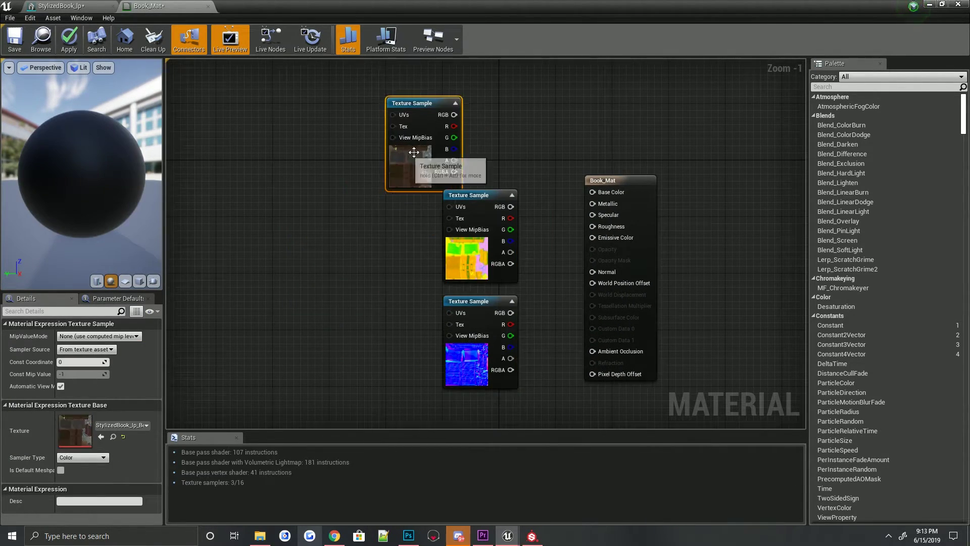
pyautogui.moveTo(450, 257); pyautogui.dragTo(418, 310, button='right')
pyautogui.moveTo(418, 310); pyautogui.dragTo(389, 324)
pyautogui.moveTo(396, 213); pyautogui.dragTo(419, 214)
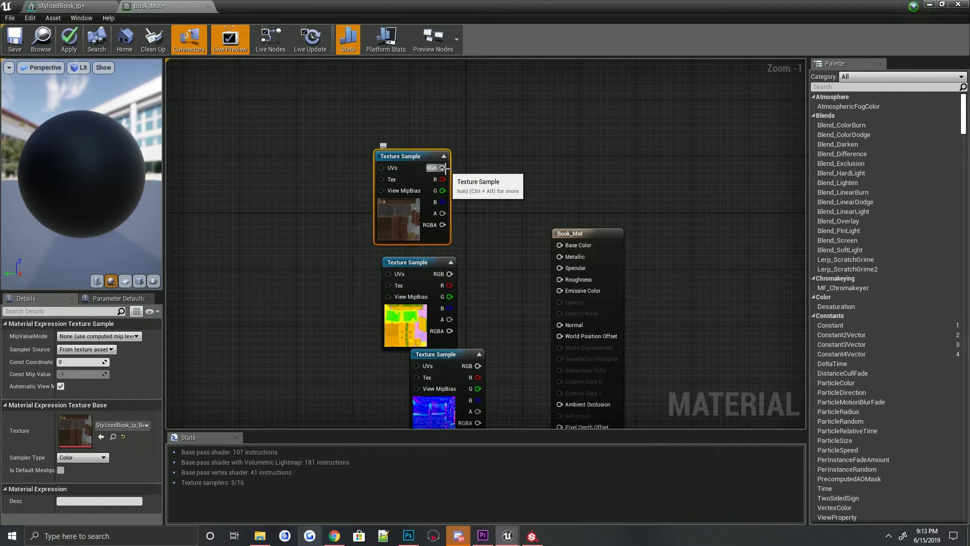
# Step: Connect the BaseColor texture's RGB output to Base Color and the Normal texture's RGB output to Normal, keeping the nodes aligned
pyautogui.moveTo(442, 168); pyautogui.dragTo(559, 245)
pyautogui.moveTo(504, 310); pyautogui.dragTo(500, 270, button='right')
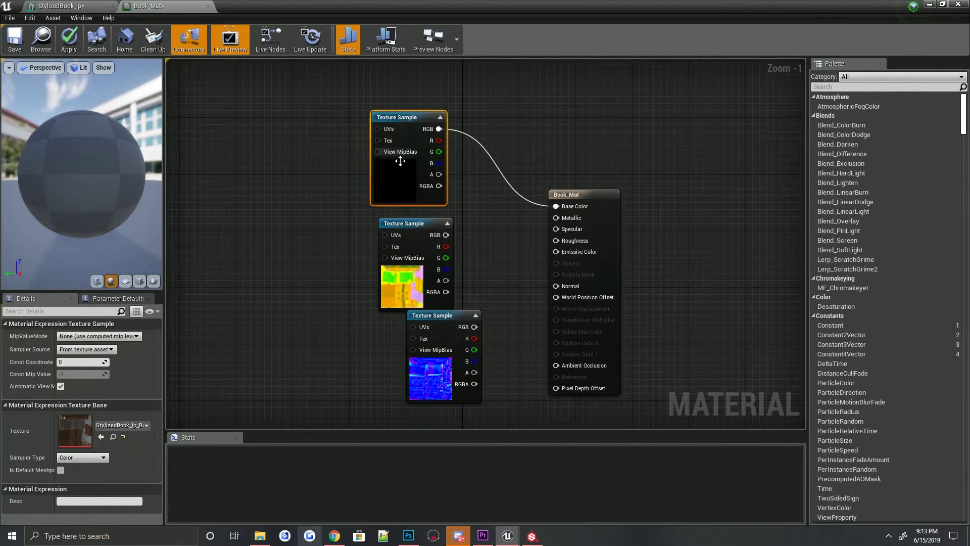
pyautogui.moveTo(413, 305); pyautogui.dragTo(553, 385)
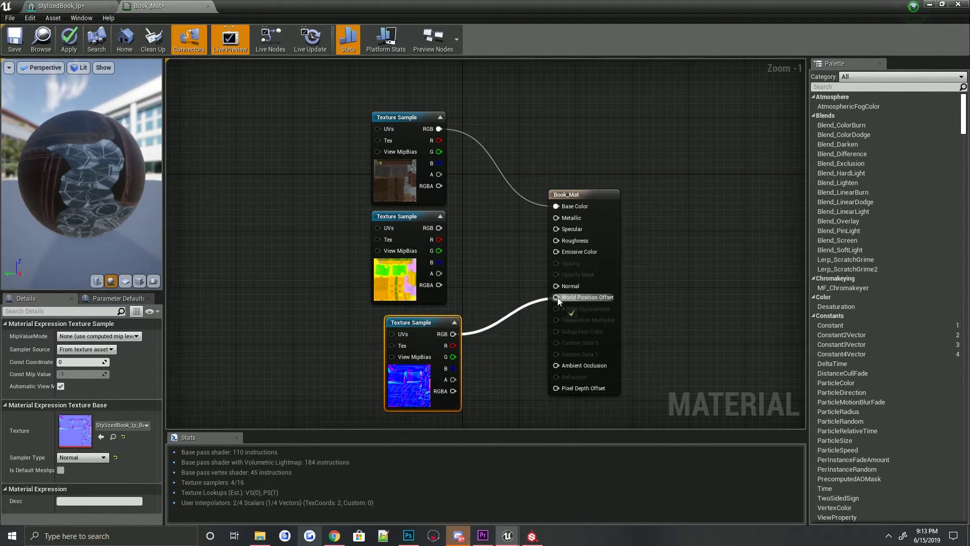
pyautogui.moveTo(557, 286); pyautogui.dragTo(556, 286)
pyautogui.moveTo(442, 263); pyautogui.dragTo(474, 272, button='right')
pyautogui.moveTo(399, 277); pyautogui.dragTo(413, 275)
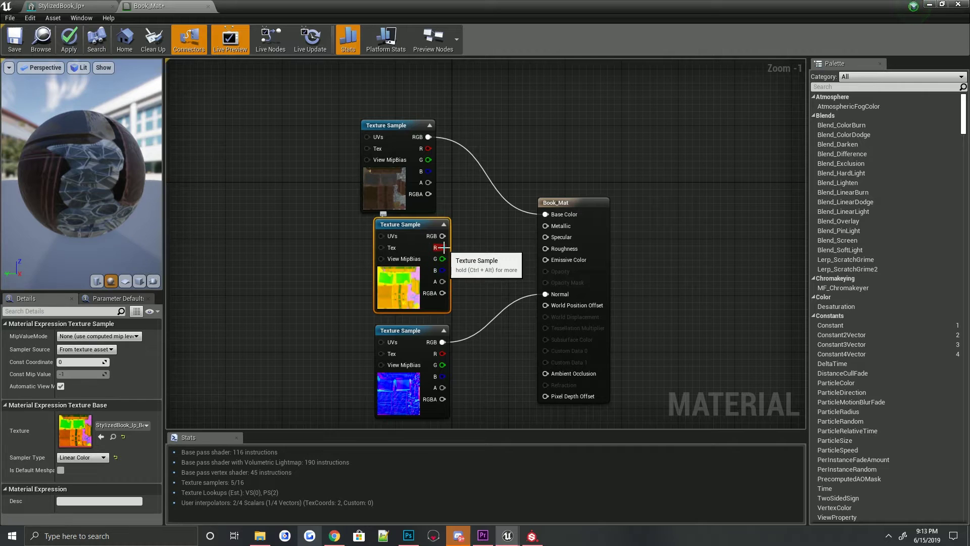
# Step: Connect the OcclusionRoughnessMetallic texture's R to Ambient Occlusion, G to Roughness and B to Metallic, and save and close Book_Mat
pyautogui.moveTo(444, 248); pyautogui.dragTo(558, 371)
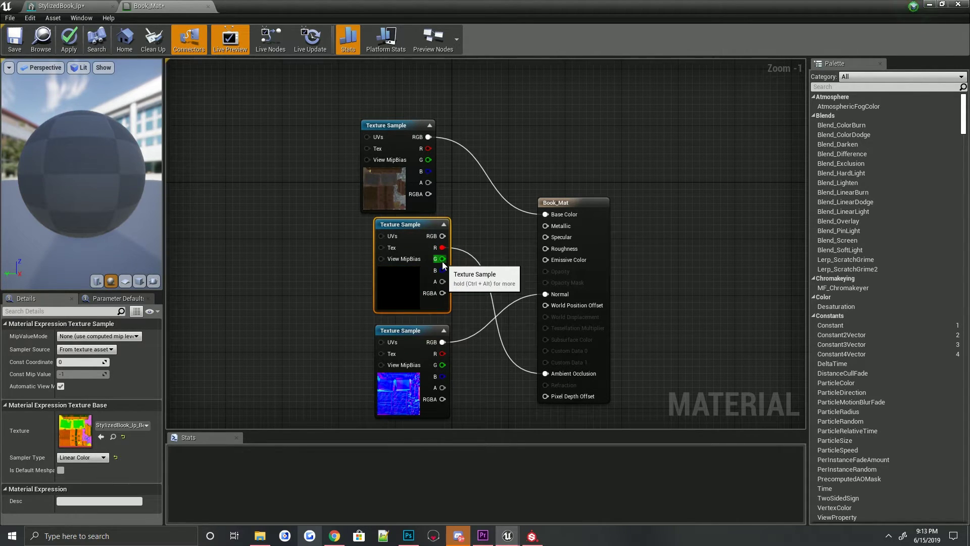
pyautogui.moveTo(443, 248); pyautogui.dragTo(469, 249)
pyautogui.moveTo(528, 237); pyautogui.dragTo(545, 248)
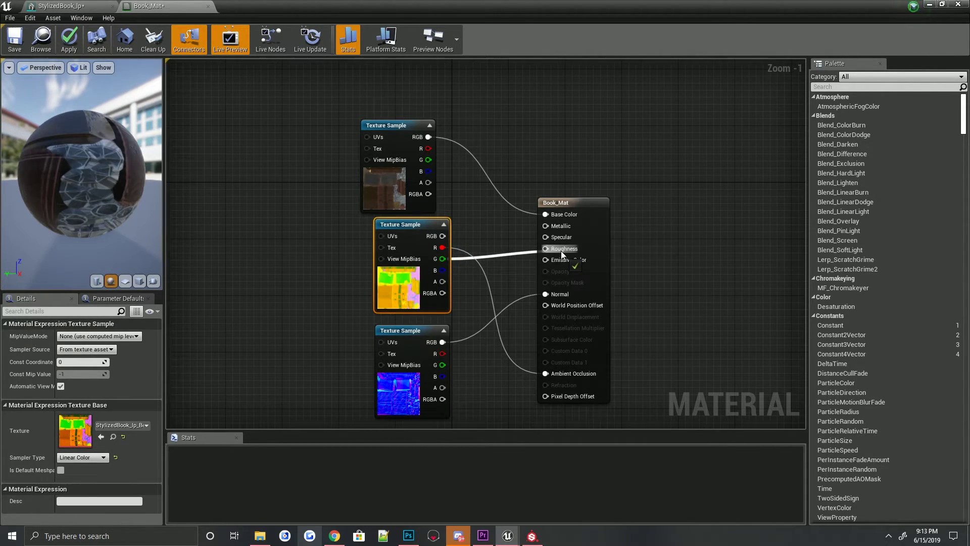
pyautogui.moveTo(448, 273); pyautogui.dragTo(534, 228)
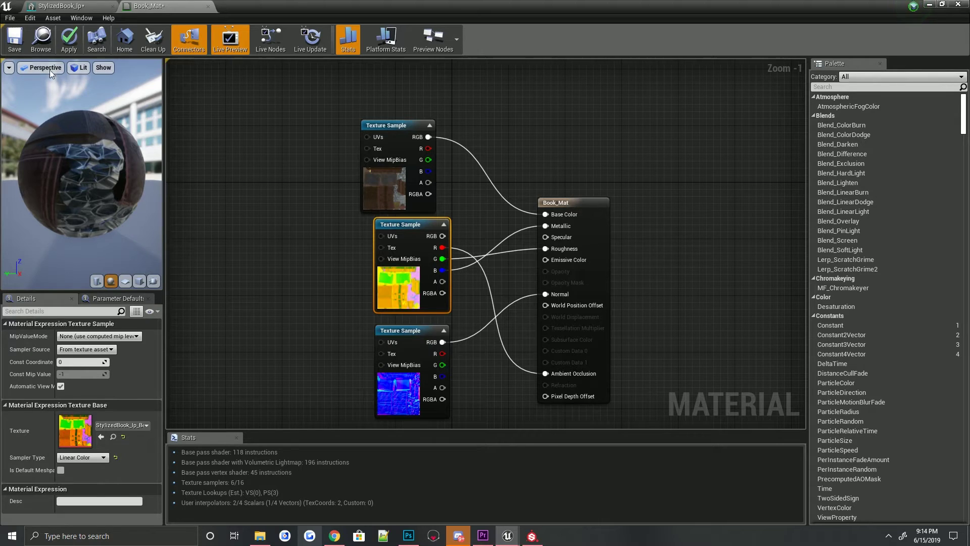
pyautogui.click(21, 42)
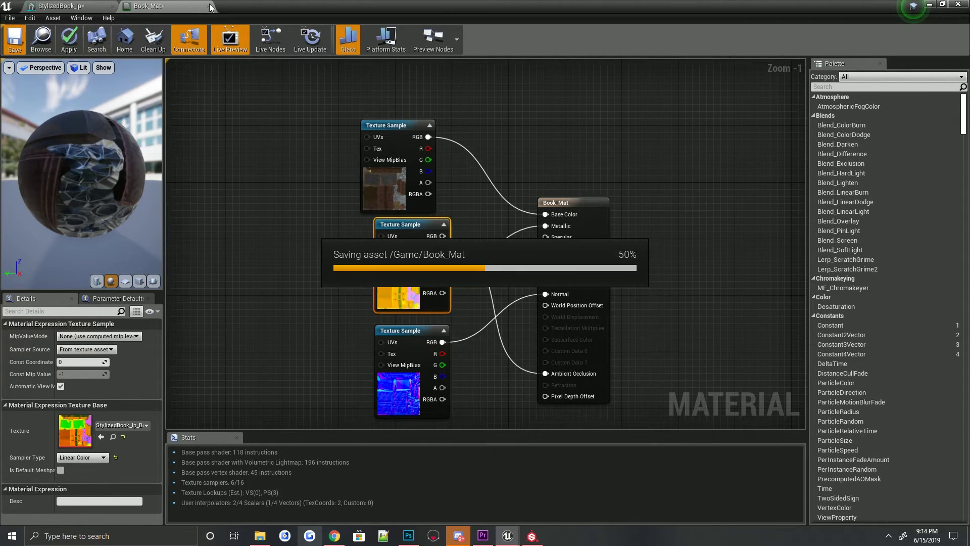
pyautogui.click(211, 6)
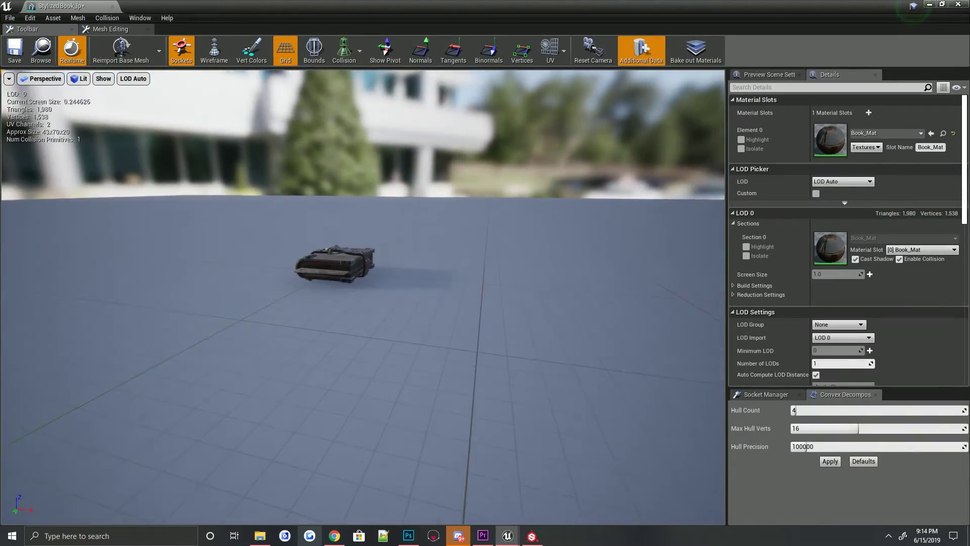
# Step: Examine the textured StylizedBook_lp mesh from several angles with the preview light rotated, and close the mesh editor
pyautogui.moveTo(362, 298); pyautogui.dragTo(362, 326, button='right')
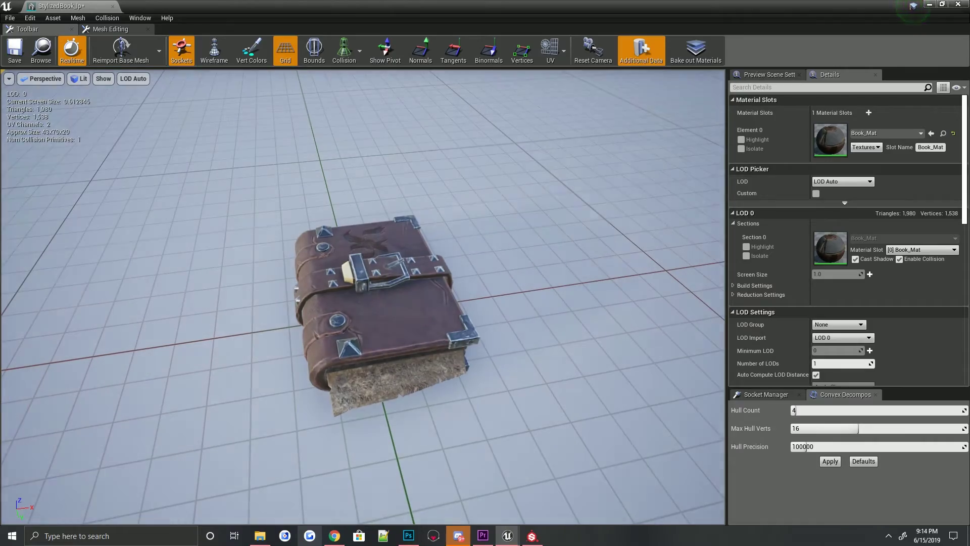
pyautogui.press('l')
pyautogui.moveTo(361, 326); pyautogui.dragTo(626, 323)
pyautogui.keyDown('alt'); pyautogui.moveTo(361, 326); pyautogui.dragTo(455, 252); pyautogui.keyUp('alt')
pyautogui.press('w')
pyautogui.moveTo(455, 253); pyautogui.dragTo(455, 324, button='right')
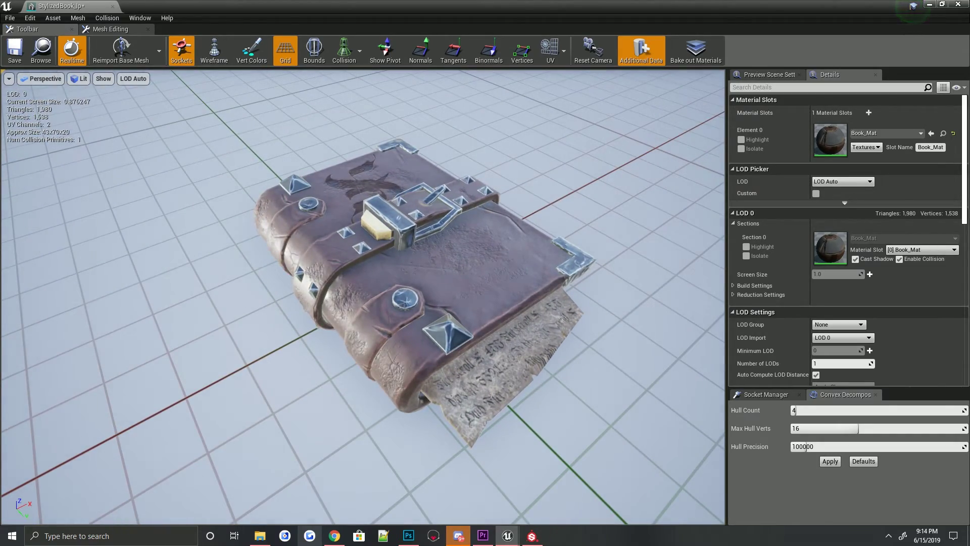
pyautogui.click(113, 6)
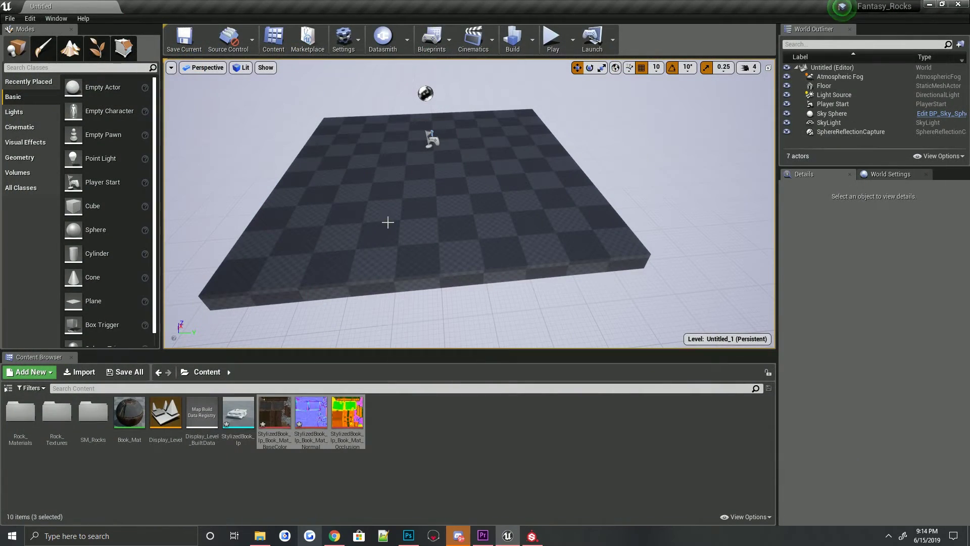
# Step: Place the StylizedBook_lp mesh on the level's floor, view it up close and clear the selection
pyautogui.moveTo(237, 420); pyautogui.dragTo(381, 227)
pyautogui.moveTo(479, 210); pyautogui.dragTo(445, 258, button='right')
pyautogui.scroll(4, 478, 210)
pyautogui.press('Escape')
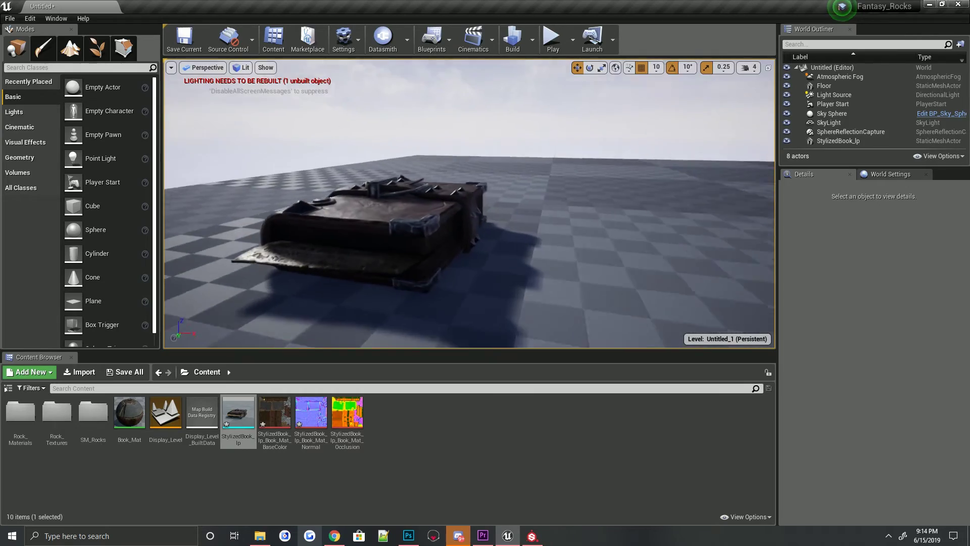